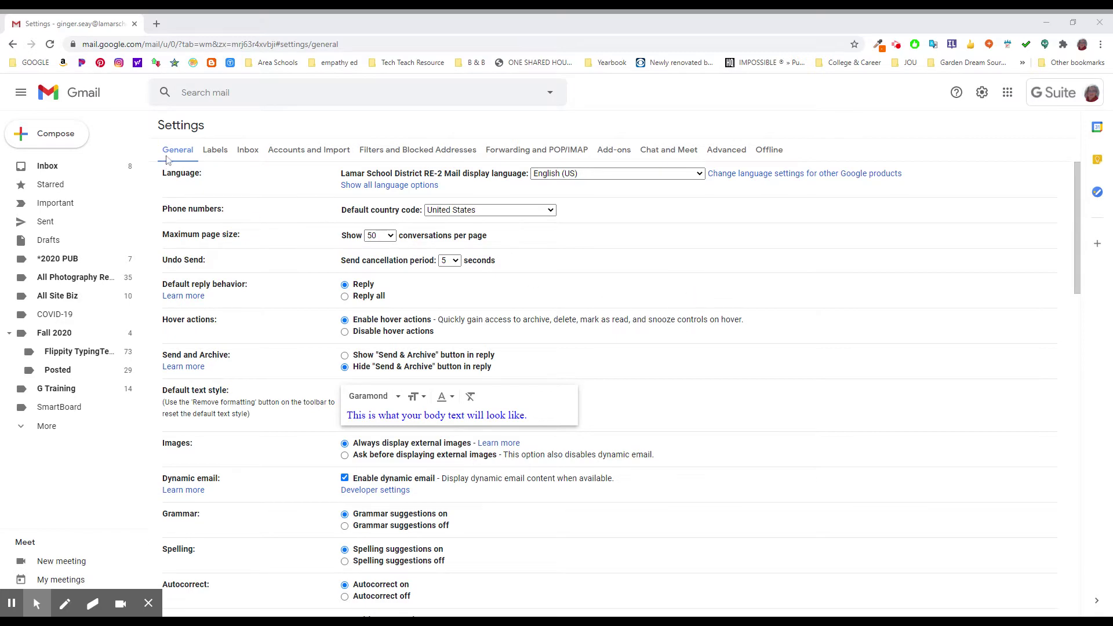
Scroll down the General settings page to the Stars section
scroll(284, 284, "down", 10)
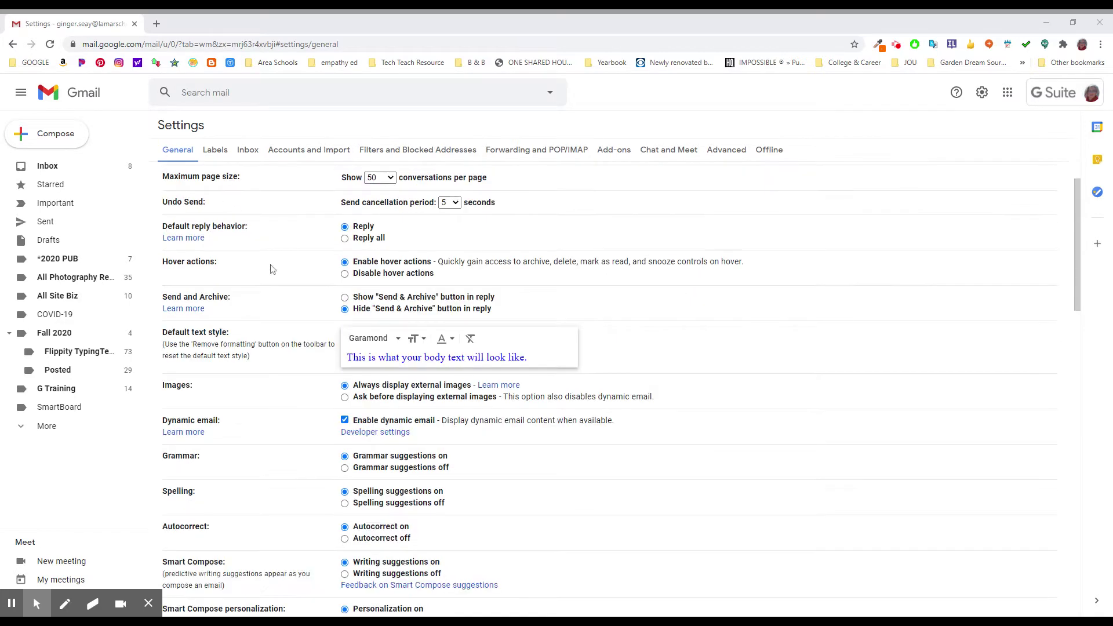
scroll(284, 284, "down", 1)
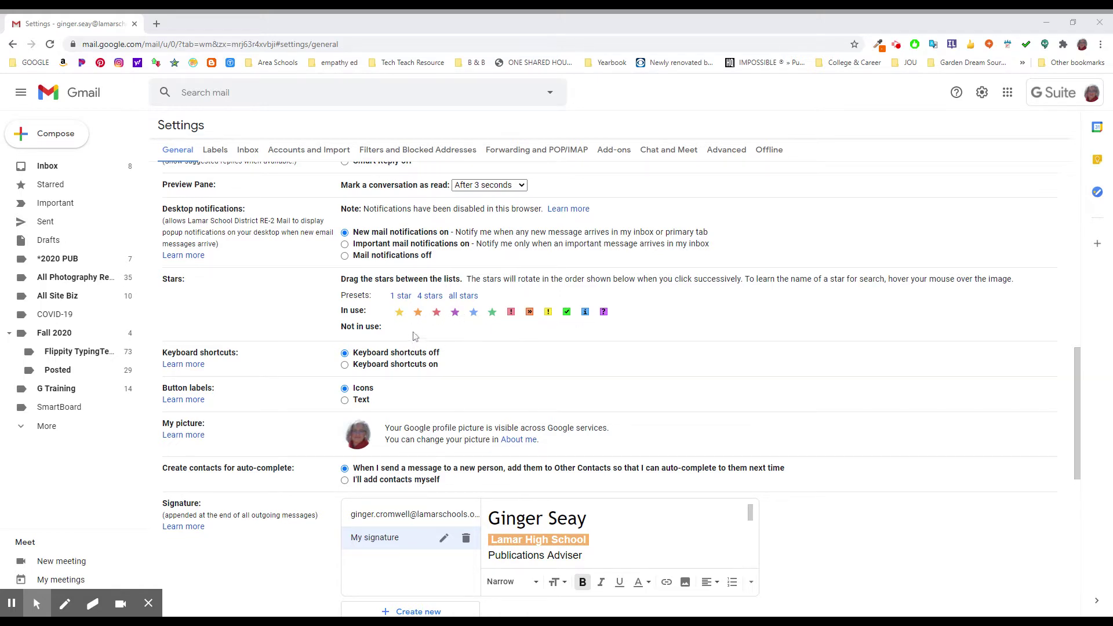
Move the red exclamation star to Not in use, try the 4-star and 1-star presets, then choose all stars
left_click(512, 317)
mouse_move(513, 313)
left_mouse_down()
mouse_move(509, 323)
mouse_move(530, 325)
mouse_move(519, 333)
mouse_move(530, 313)
left_mouse_up()
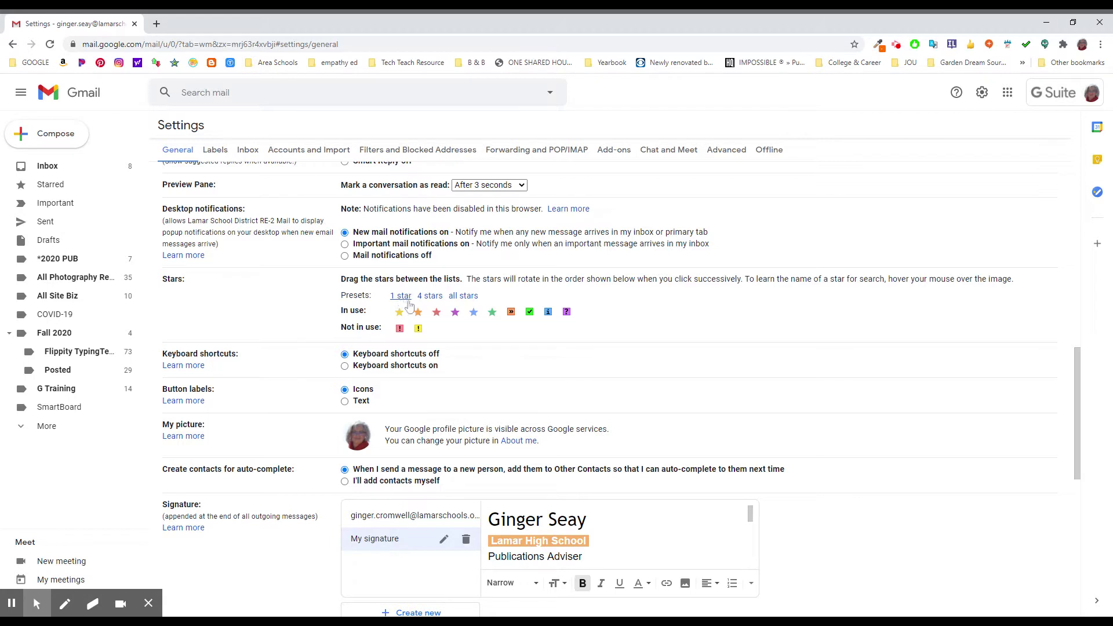
left_click(462, 296)
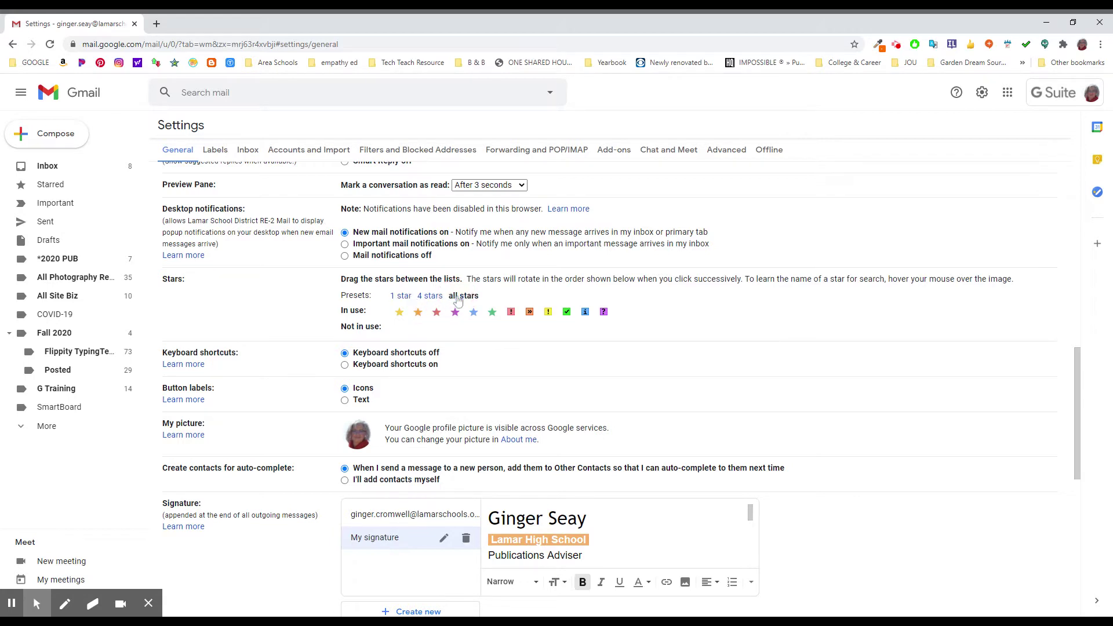
left_click(430, 296)
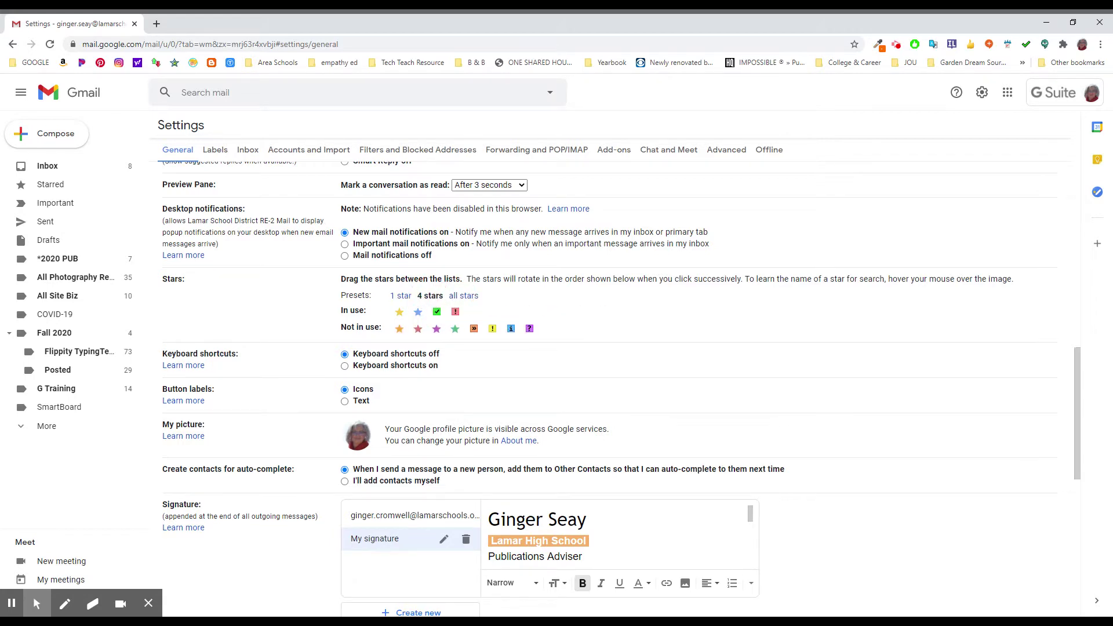
left_click(401, 296)
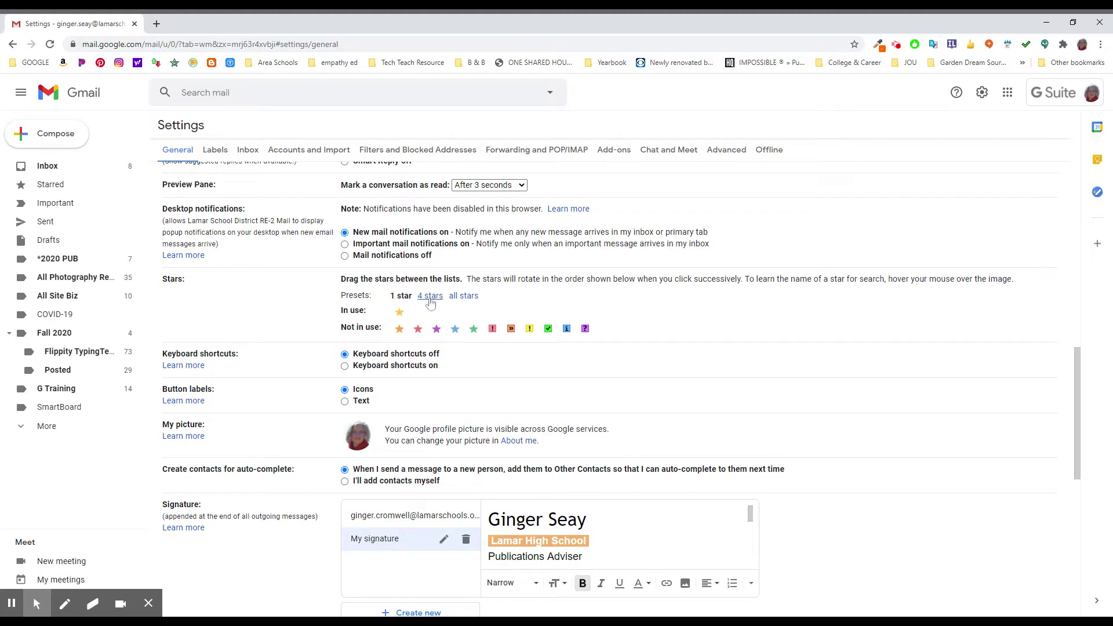
left_click(463, 297)
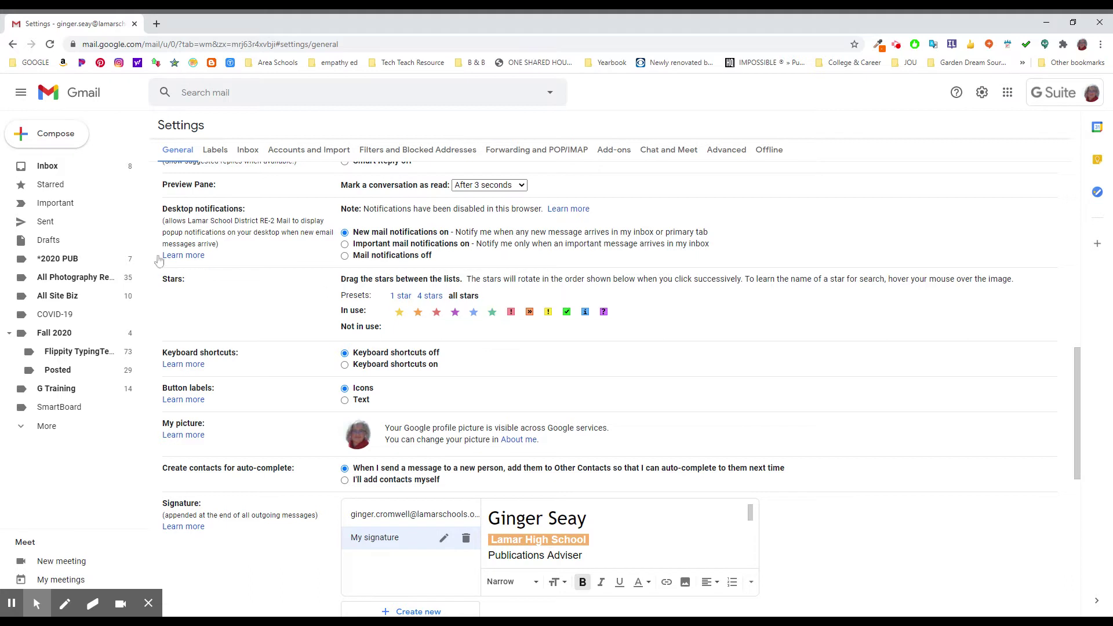
Open the Starred view and scroll through the coloured-star conversations, then back up
left_click(47, 189)
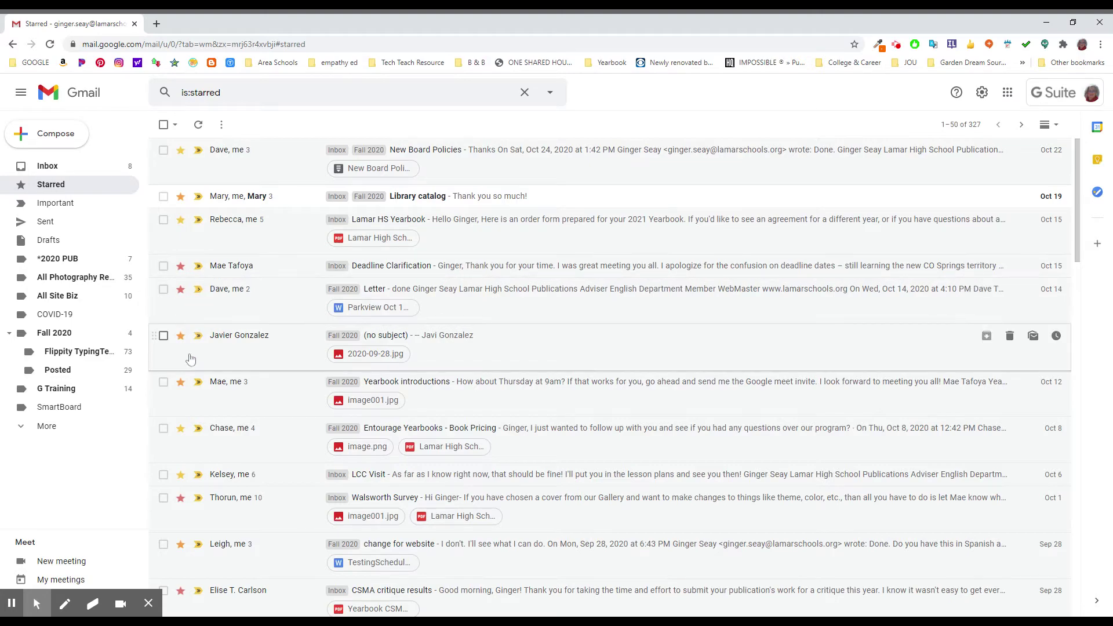
scroll(191, 358, "down", 1)
scroll(190, 358, "down", 6)
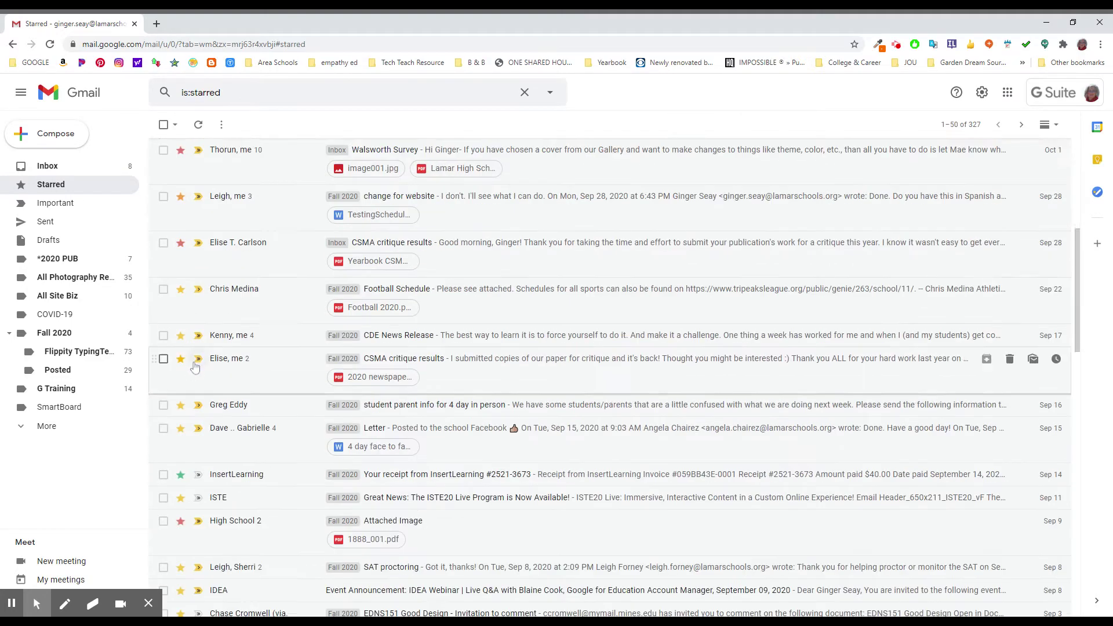
scroll(196, 366, "down", 1)
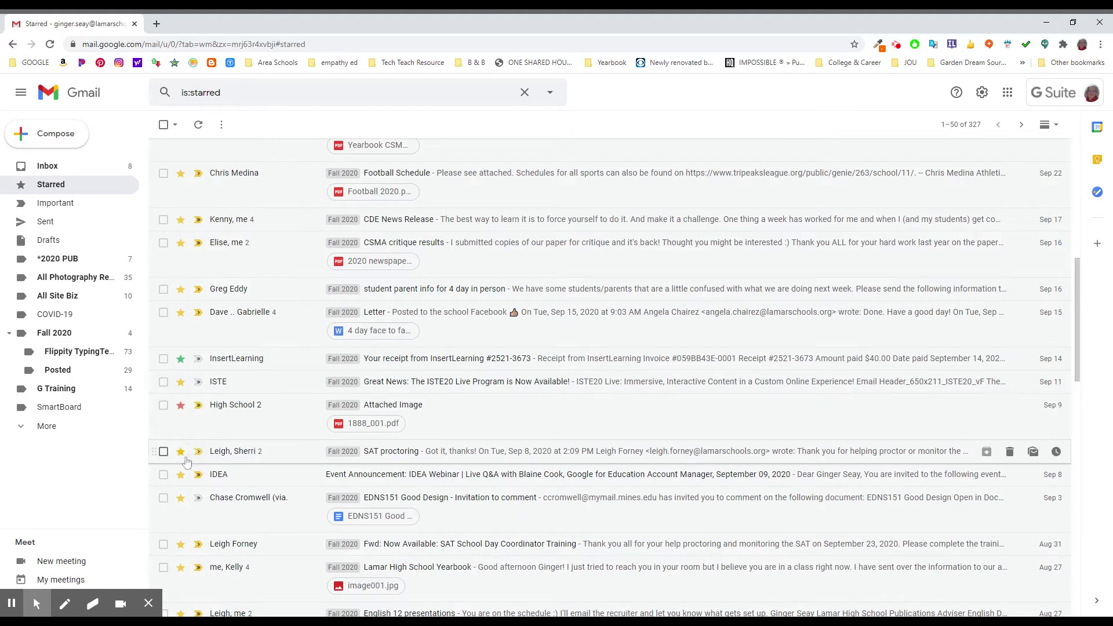
scroll(188, 464, "down", 1)
scroll(188, 463, "down", 2)
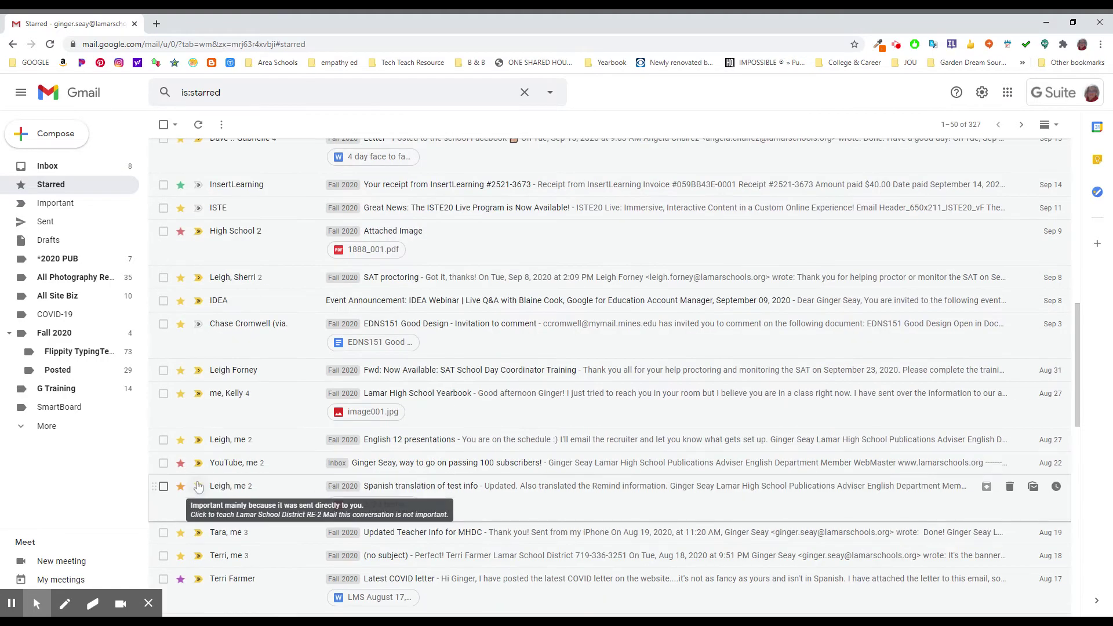
scroll(197, 486, "down", 3)
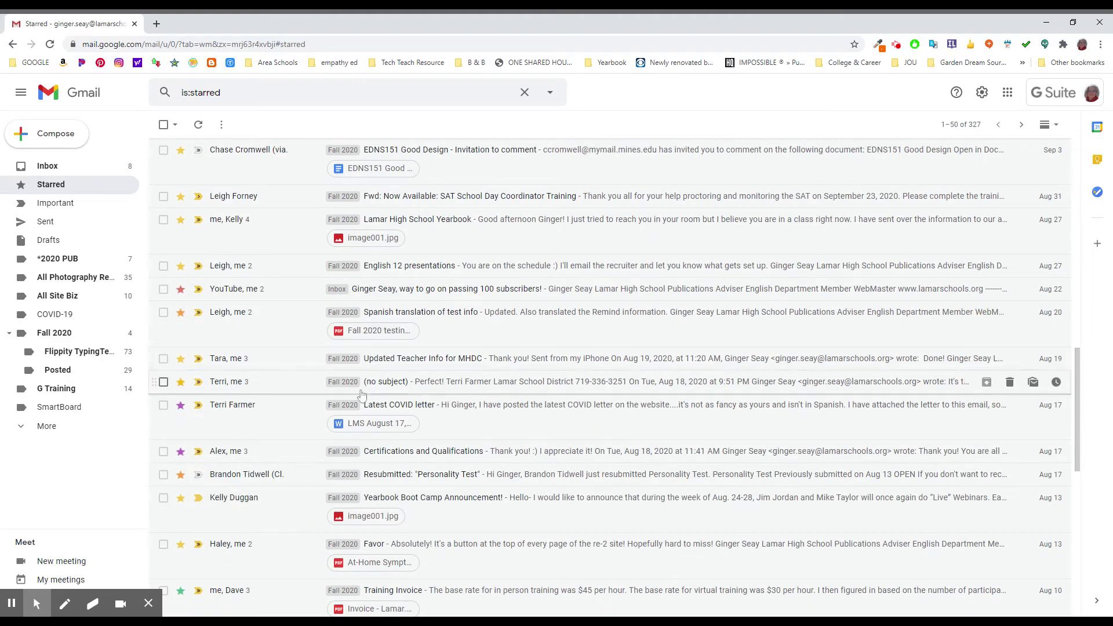
scroll(308, 430, "down", 1)
scroll(306, 426, "up", 15)
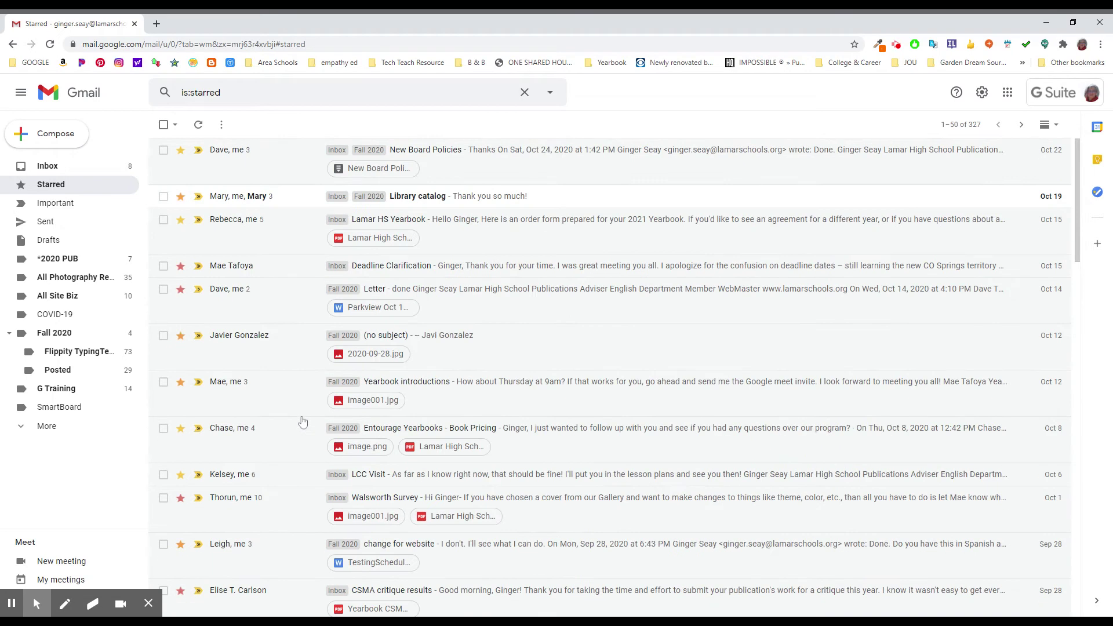
Discard the accidental new message and return to General settings, scrolled to the Stars section
left_click(72, 137)
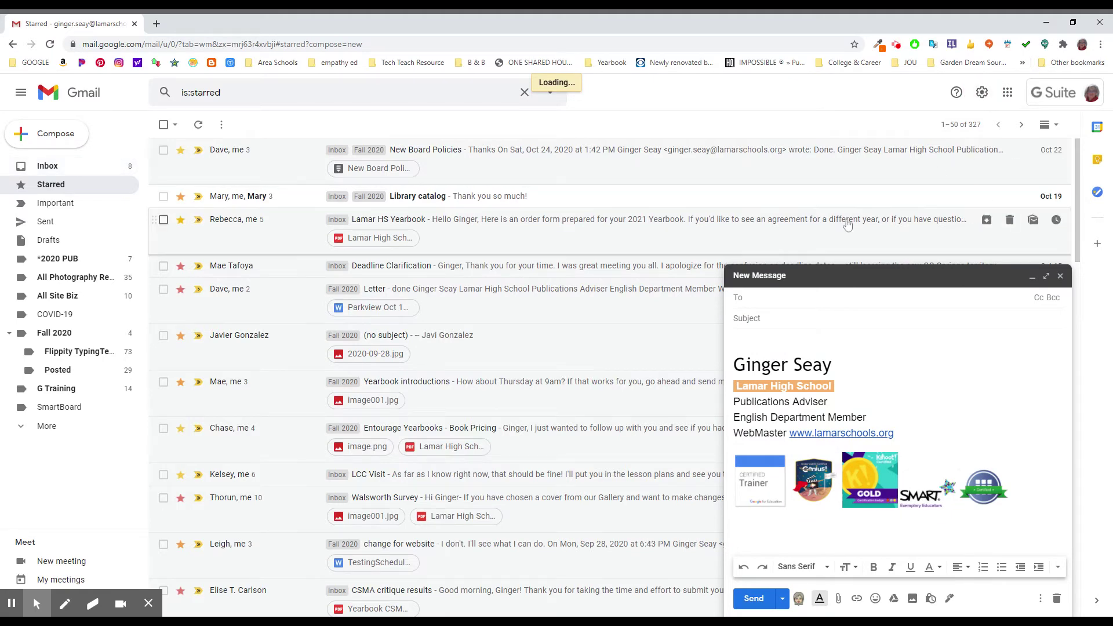
left_click(1060, 276)
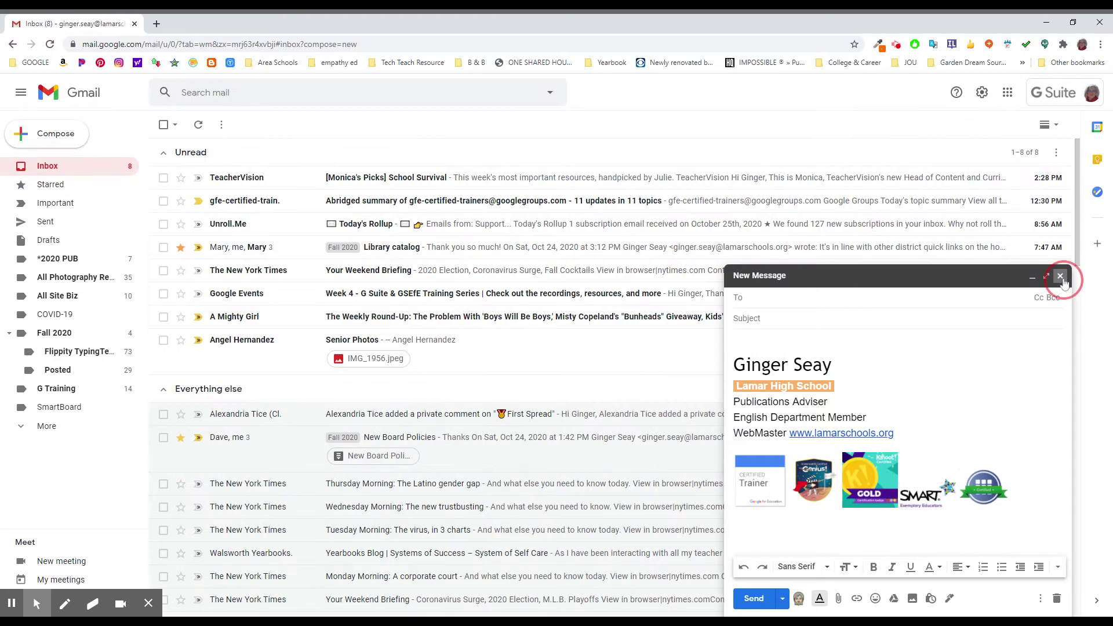
left_click(982, 92)
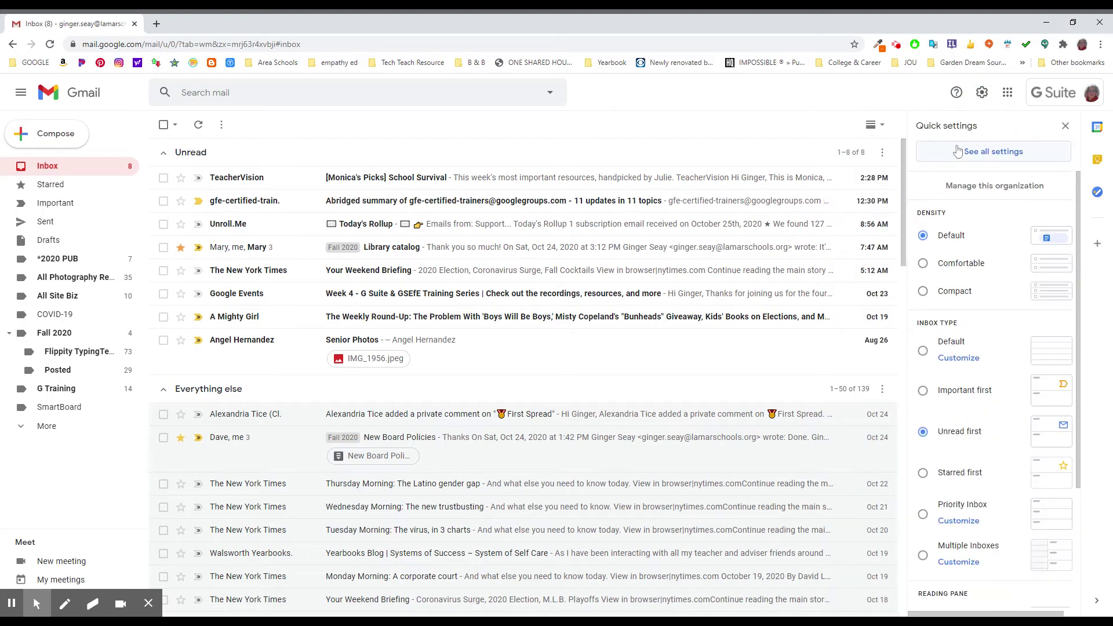
left_click(963, 162)
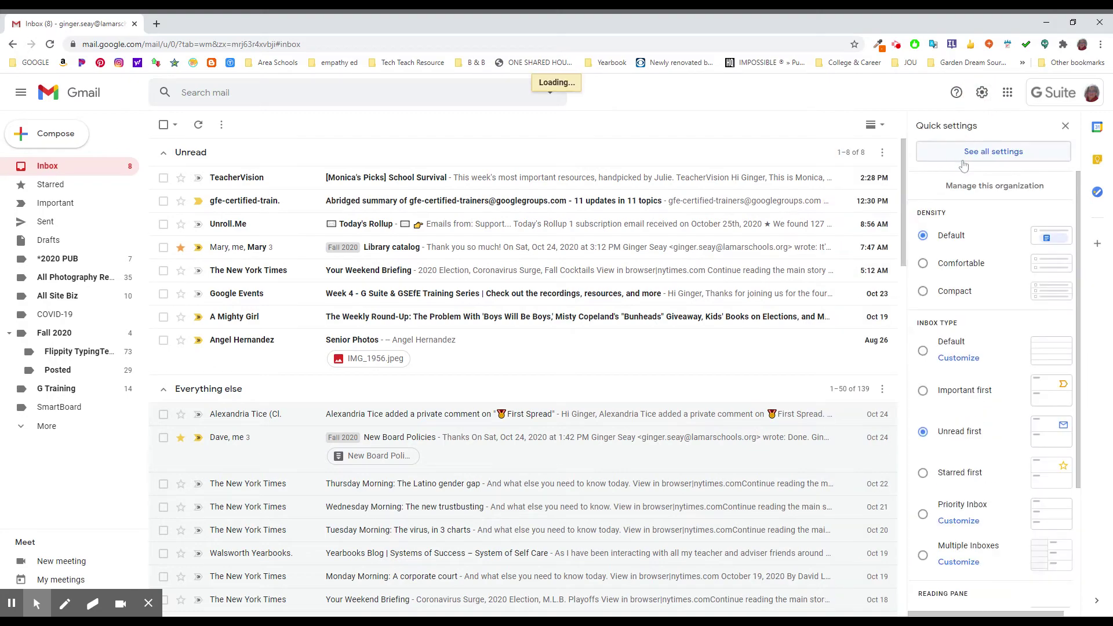
scroll(464, 290, "down", 7)
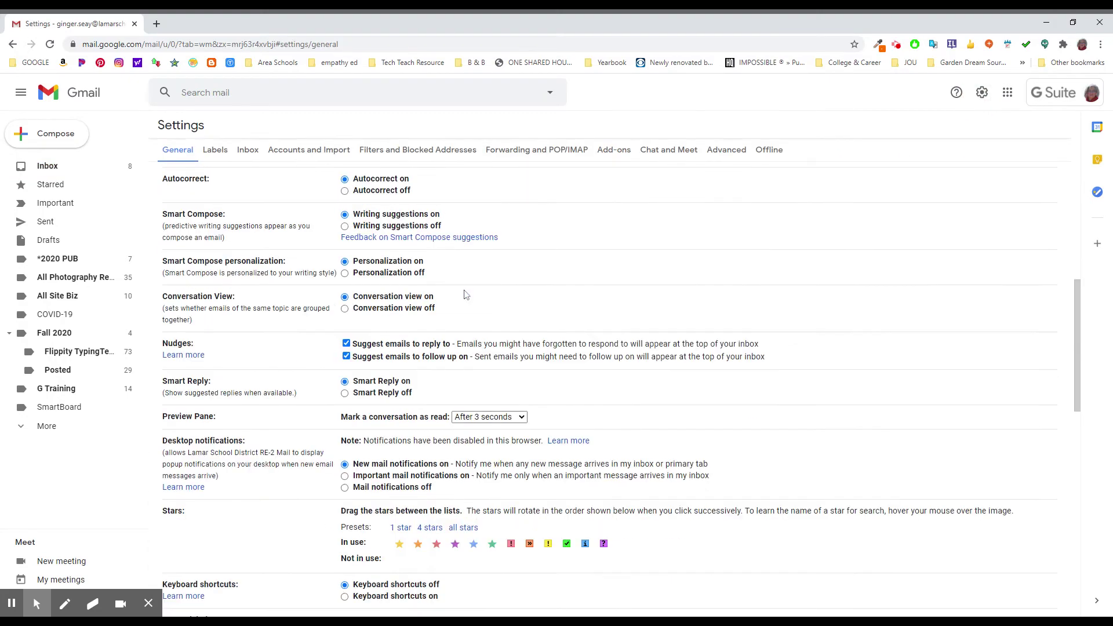
scroll(465, 294, "down", 3)
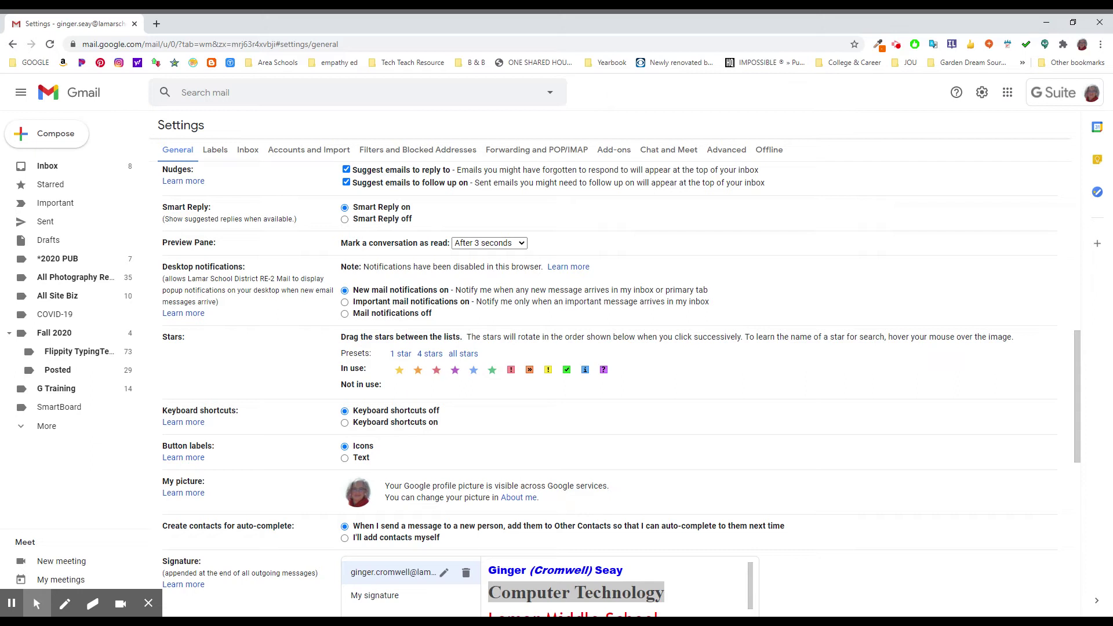
In the Starred view, unstar the Library catalog and New Board Policies conversations
left_click(51, 184)
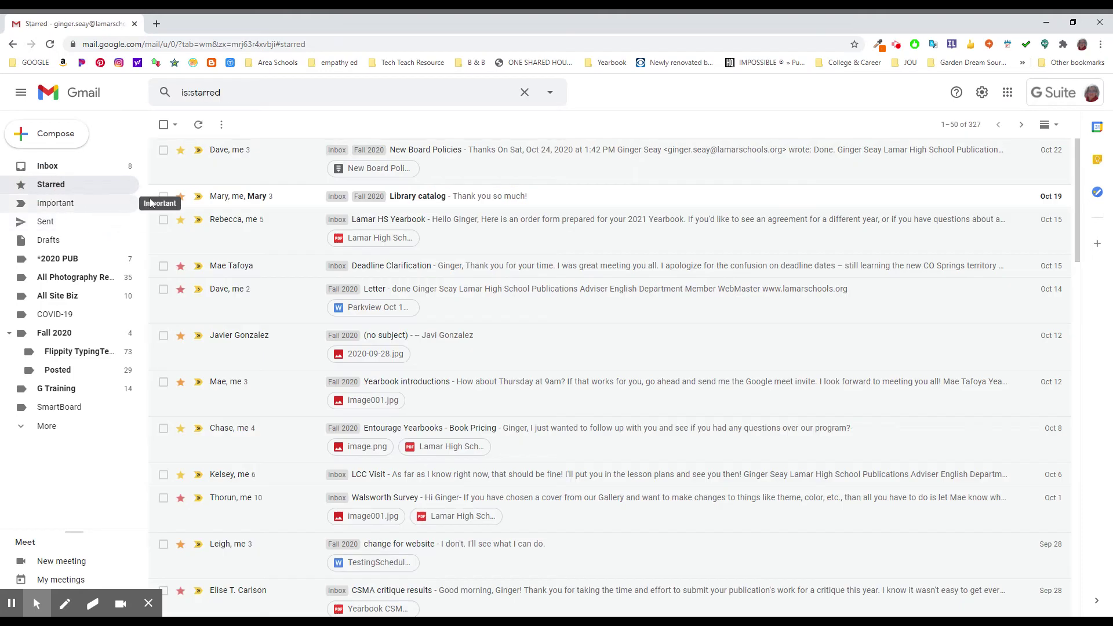
left_click(180, 196)
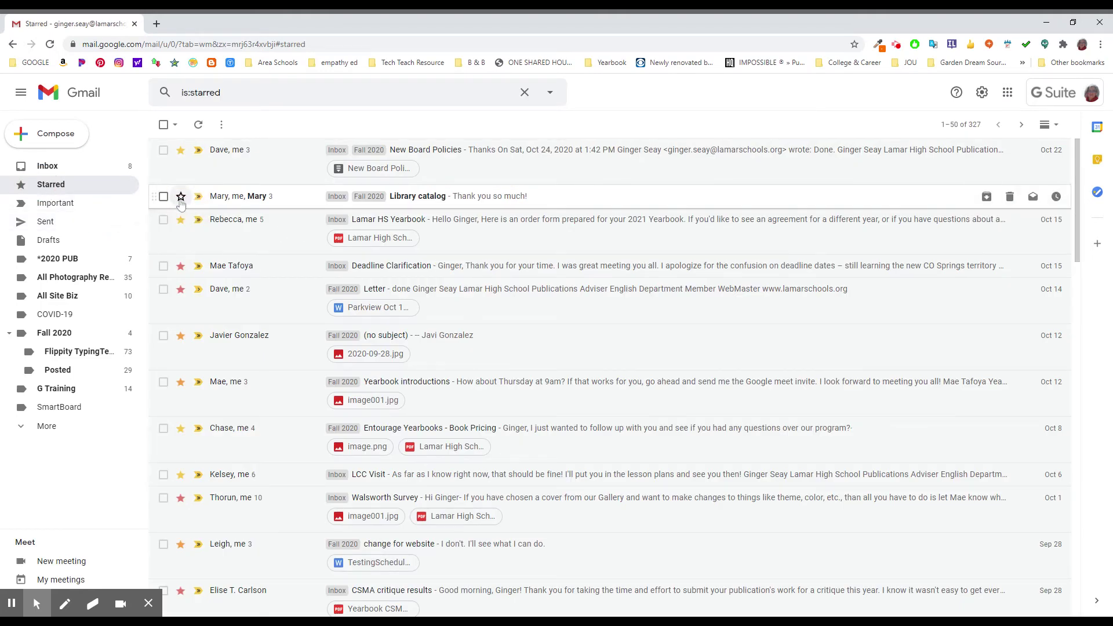
left_click(184, 151)
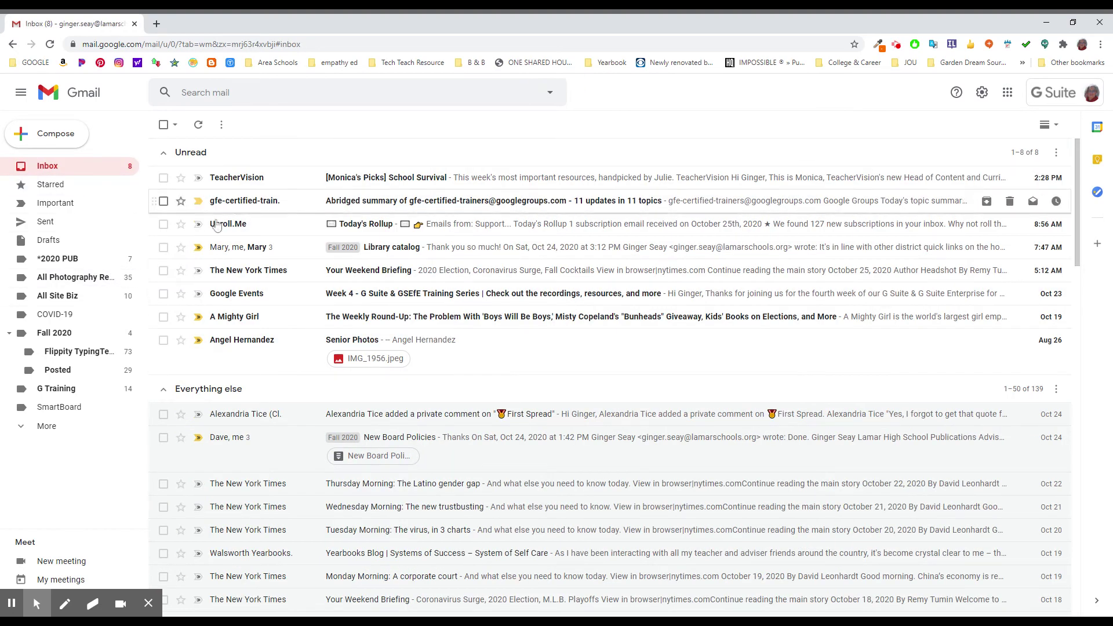
Give the Library catalog message a blue star and Google Events a red star
left_click(181, 247)
left_click(180, 248)
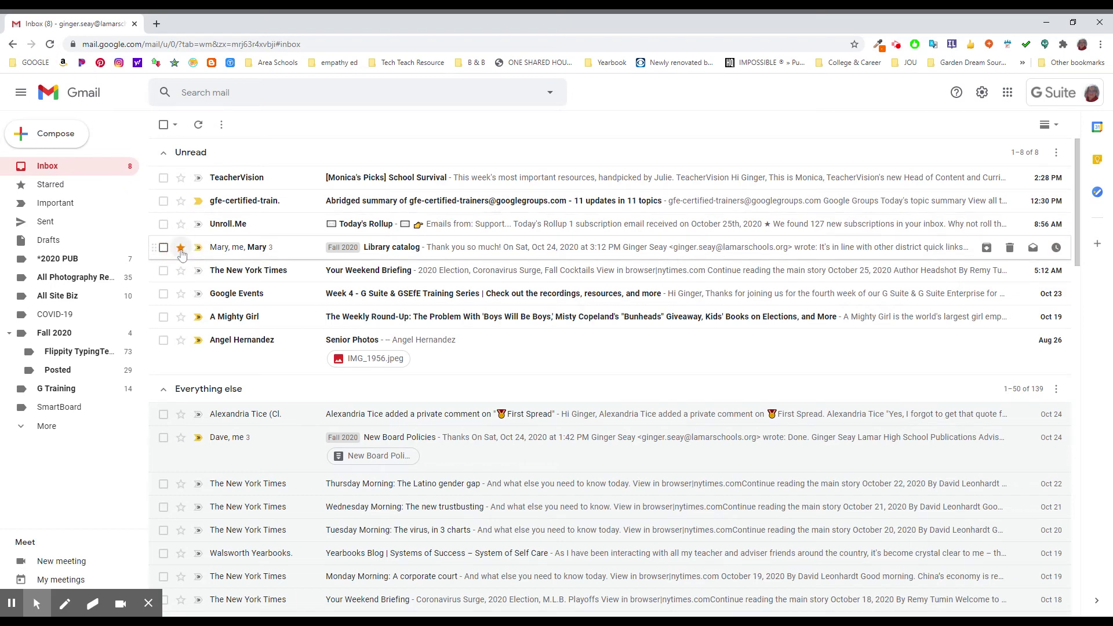
left_click(181, 248)
left_click(180, 248)
left_click(181, 294)
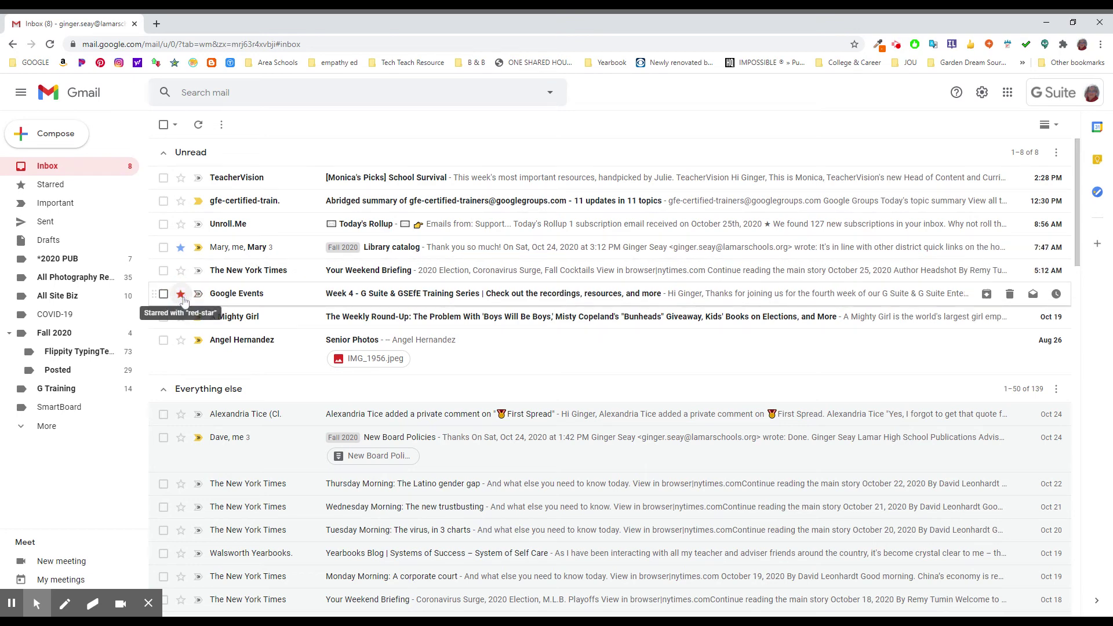
Give Senior Photos an orange star and the Abridged summary digest a red star
left_click(181, 340)
left_click(181, 340)
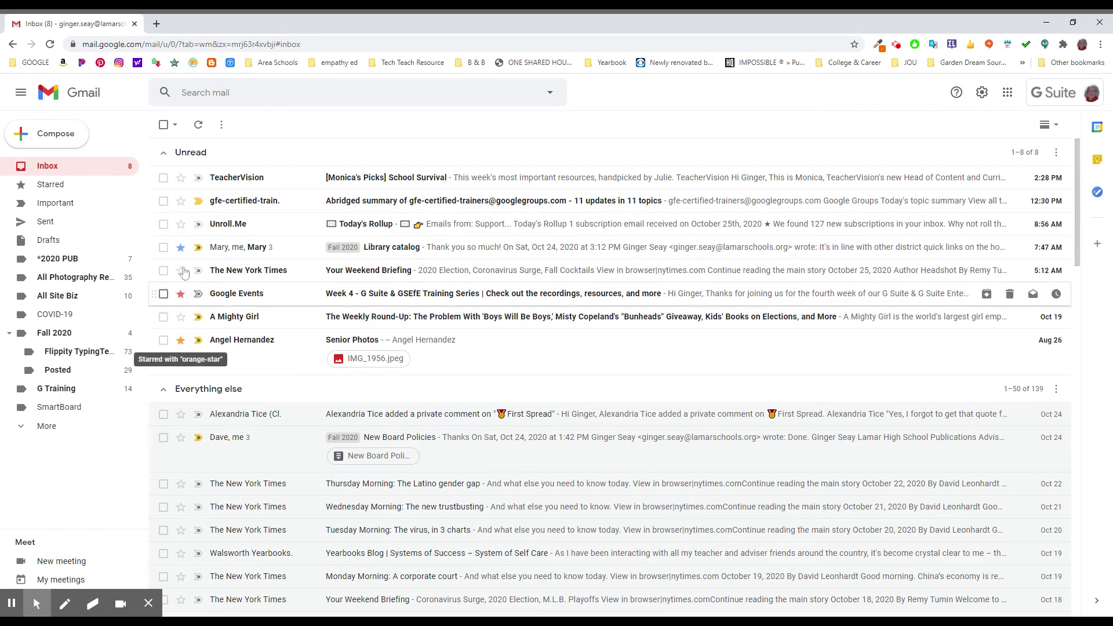
left_click(181, 201)
left_click(181, 201)
left_click(180, 201)
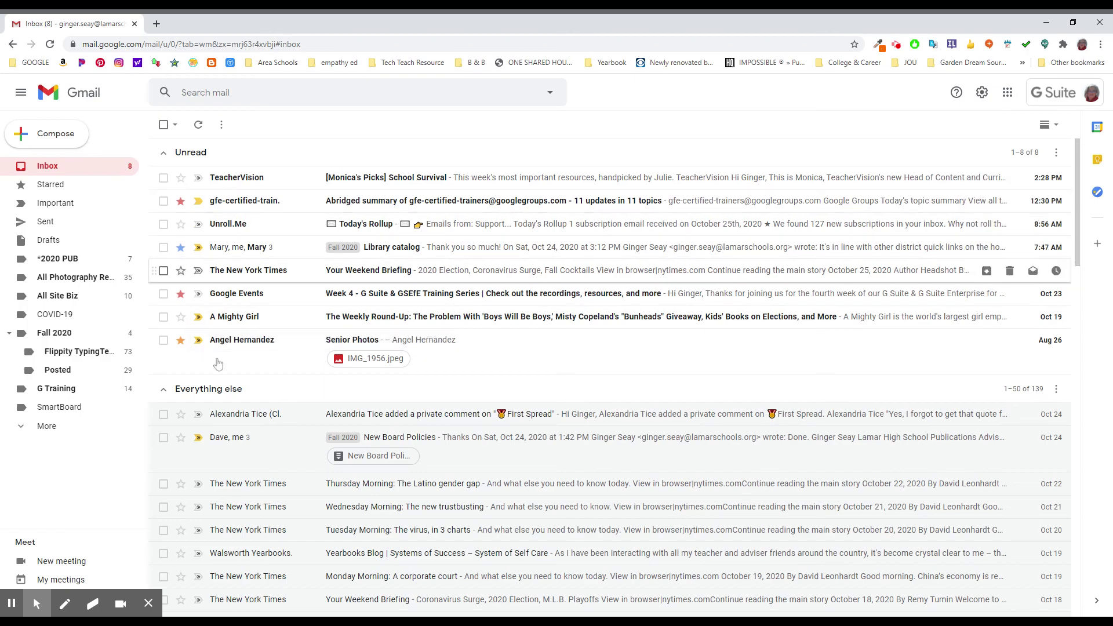
scroll(265, 398, "down", 3)
scroll(266, 397, "down", 7)
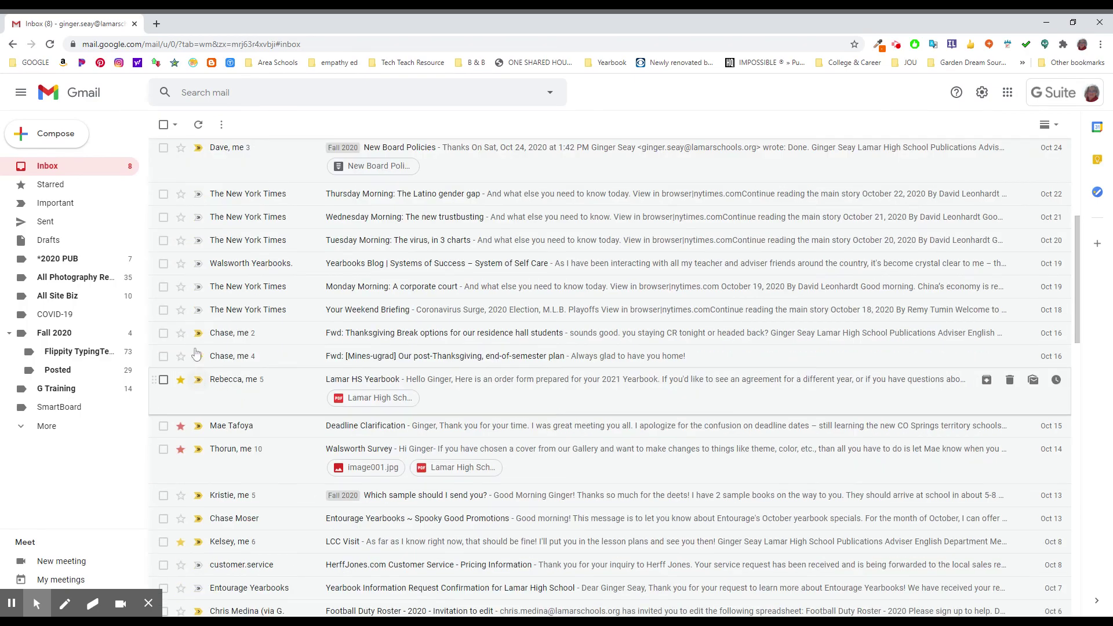
scroll(181, 439, "down", 5)
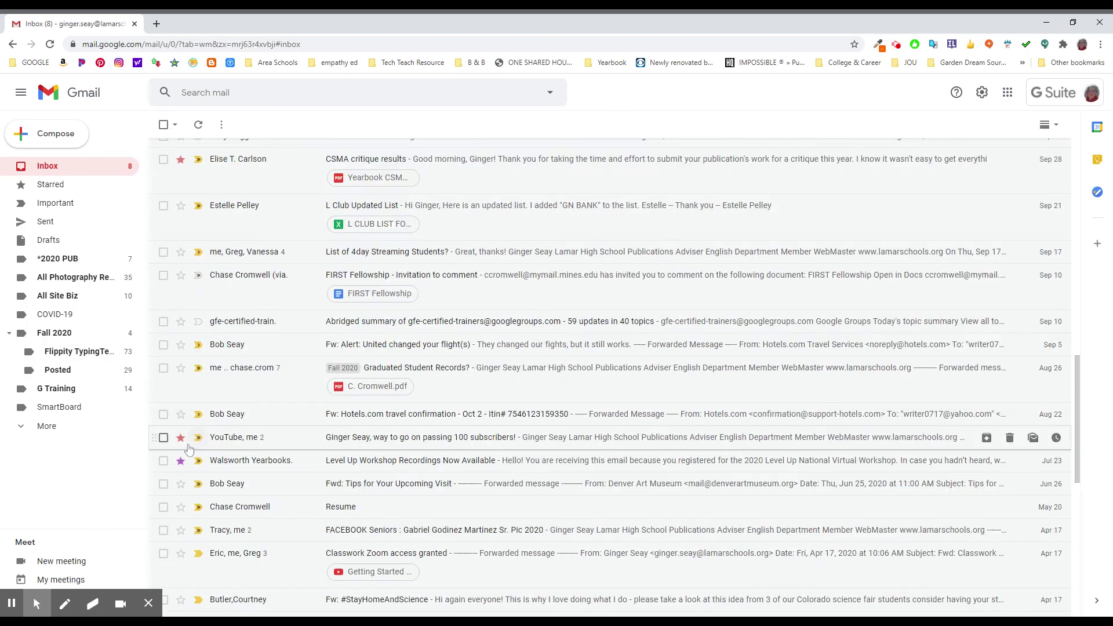
scroll(333, 499, "down", 9)
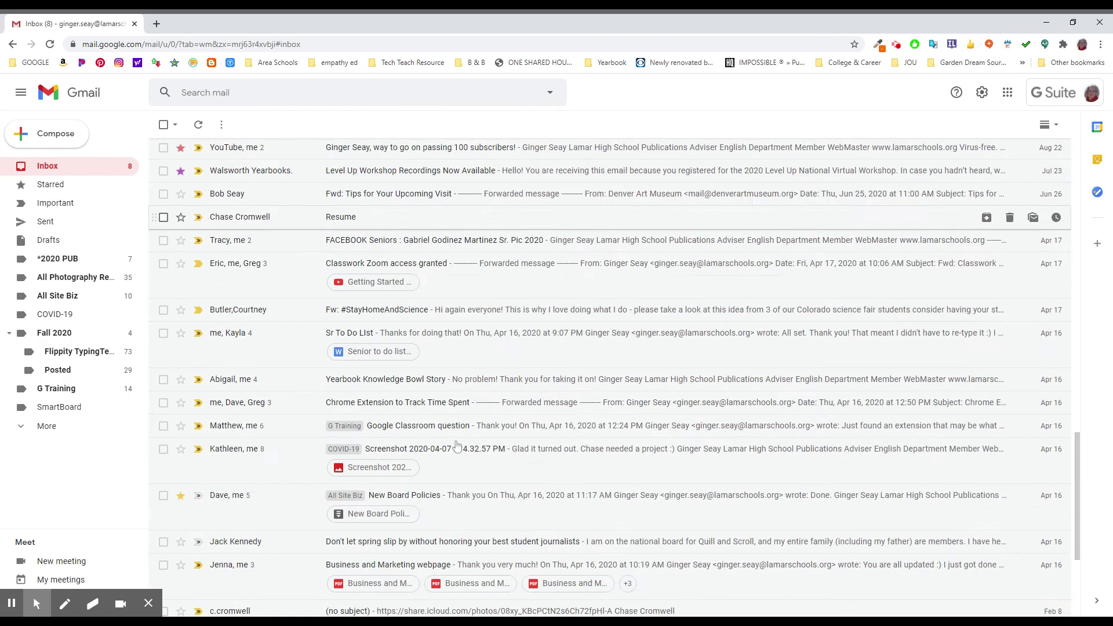
scroll(457, 445, "up", 20)
scroll(457, 446, "up", 4)
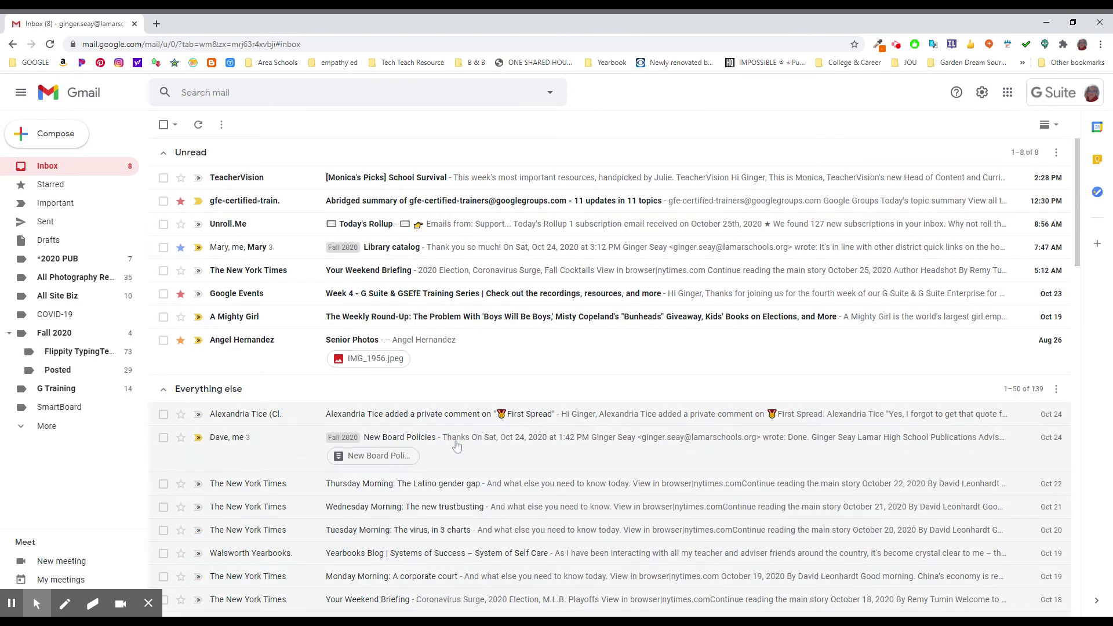